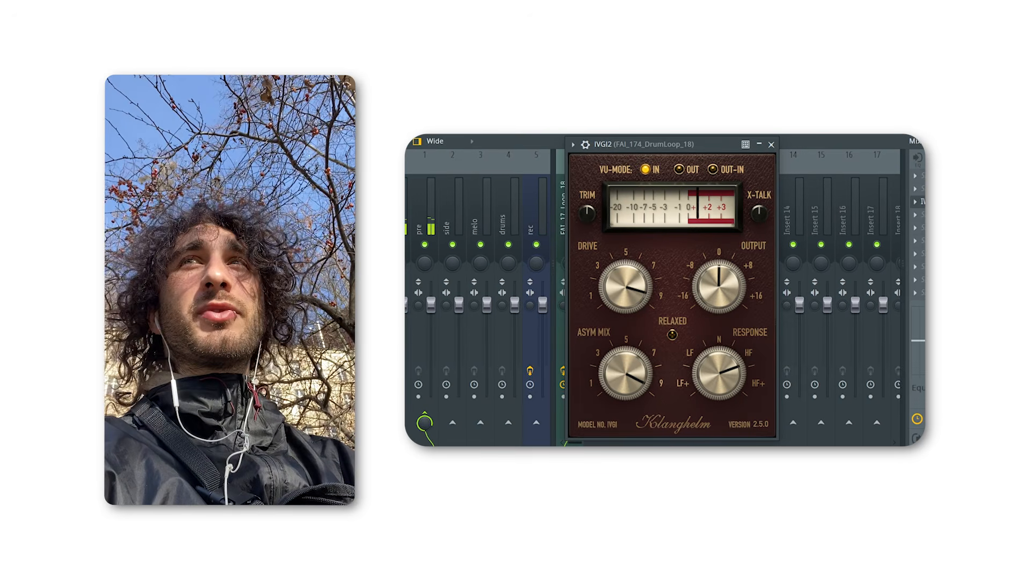
Step: Sweep the drum loop's IVGI2 Drive down and back up to about 8, and raise Asym Mix to about 9
{"action": "left_click_drag", "start_coordinate": [627, 316], "coordinate": [627, 328]}
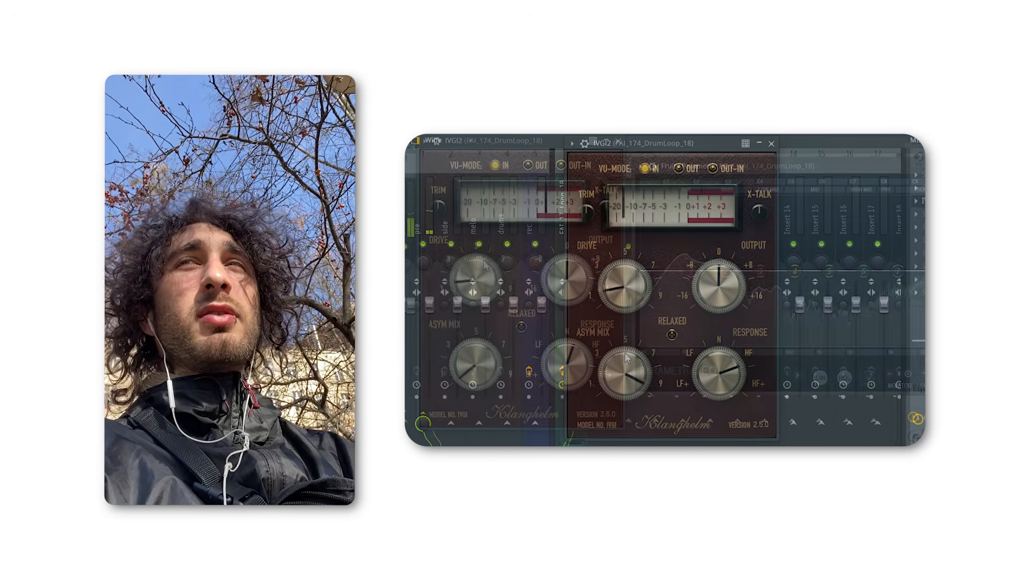
{"action": "left_click_drag", "start_coordinate": [485, 238], "coordinate": [491, 205]}
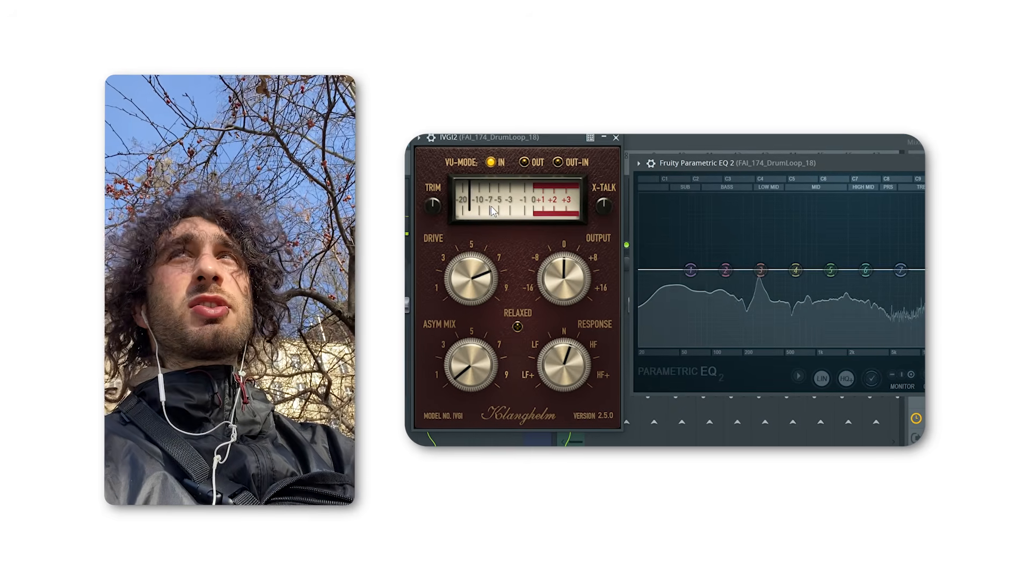
{"action": "left_click_drag", "start_coordinate": [472, 361], "coordinate": [485, 296]}
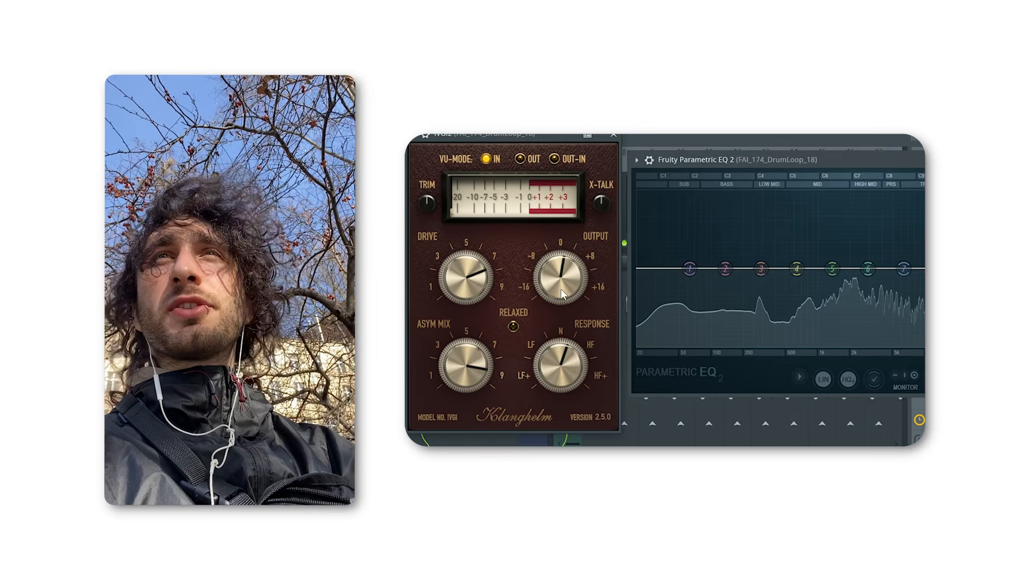
{"action": "left_click_drag", "start_coordinate": [431, 198], "coordinate": [419, 179]}
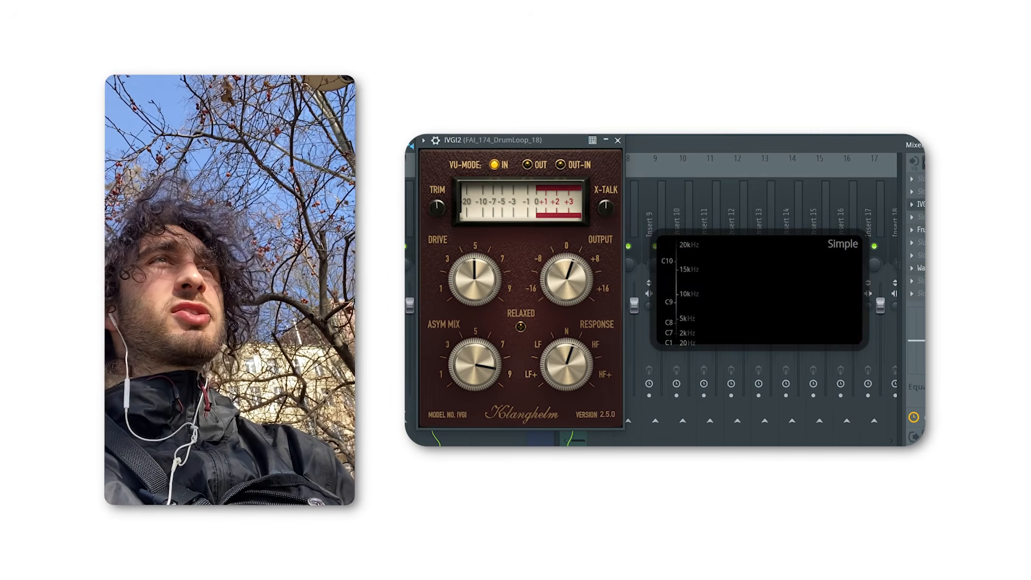
Step: Play the drum loop through IVGI2 and raise Drive and Output while it runs
{"action": "key", "text": "space"}
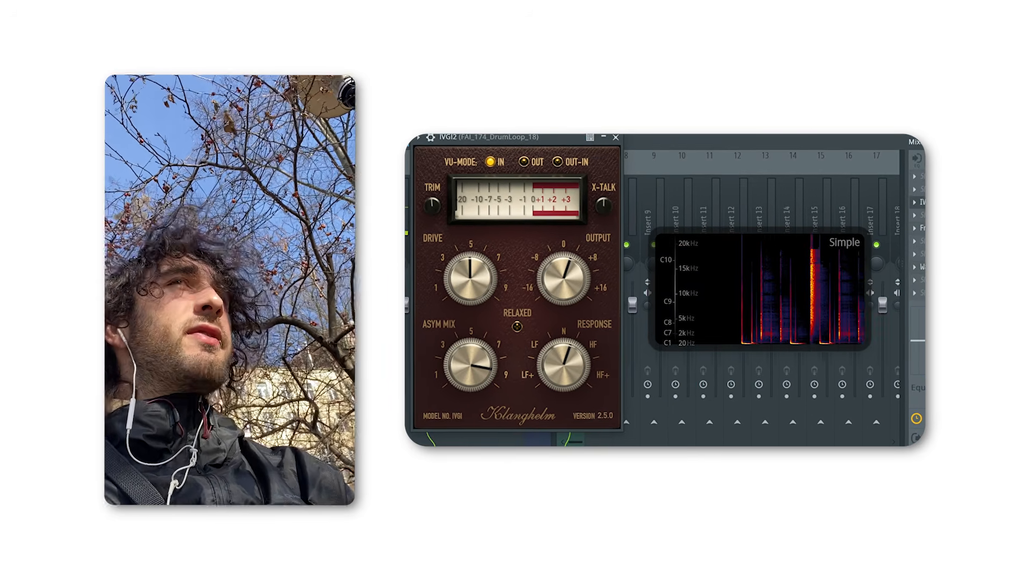
{"action": "left_click_drag", "start_coordinate": [463, 285], "coordinate": [475, 247]}
{"action": "left_click_drag", "start_coordinate": [545, 291], "coordinate": [546, 276]}
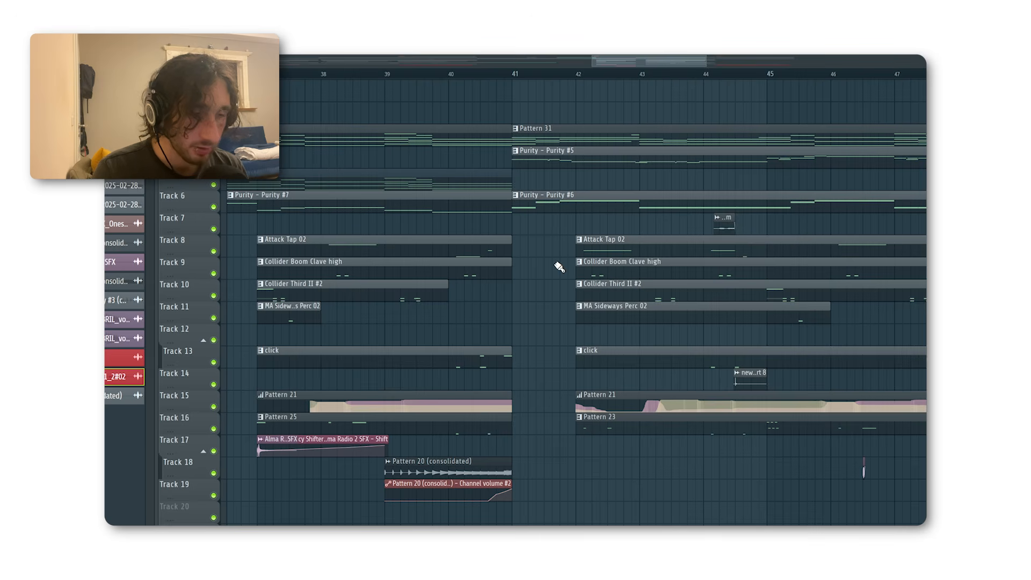
Step: Play the arrangement from bar 41 and review how its clips are laid out across the whole song
{"action": "key", "text": "space"}
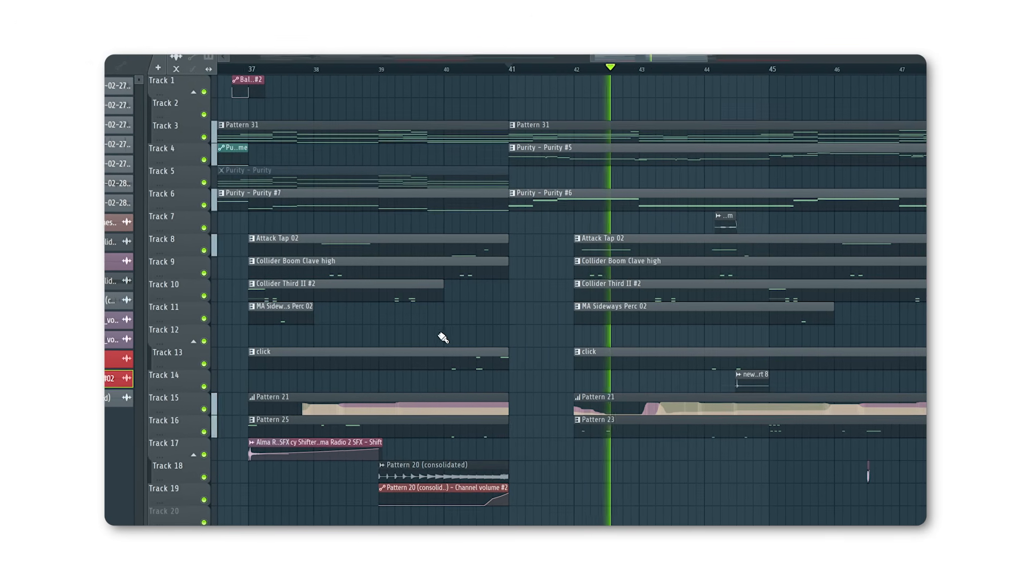
{"action": "scroll", "coordinate": [441, 337], "scroll_direction": "down", "scroll_amount": 3}
{"action": "scroll", "coordinate": [430, 333], "scroll_direction": "down", "scroll_amount": 4}
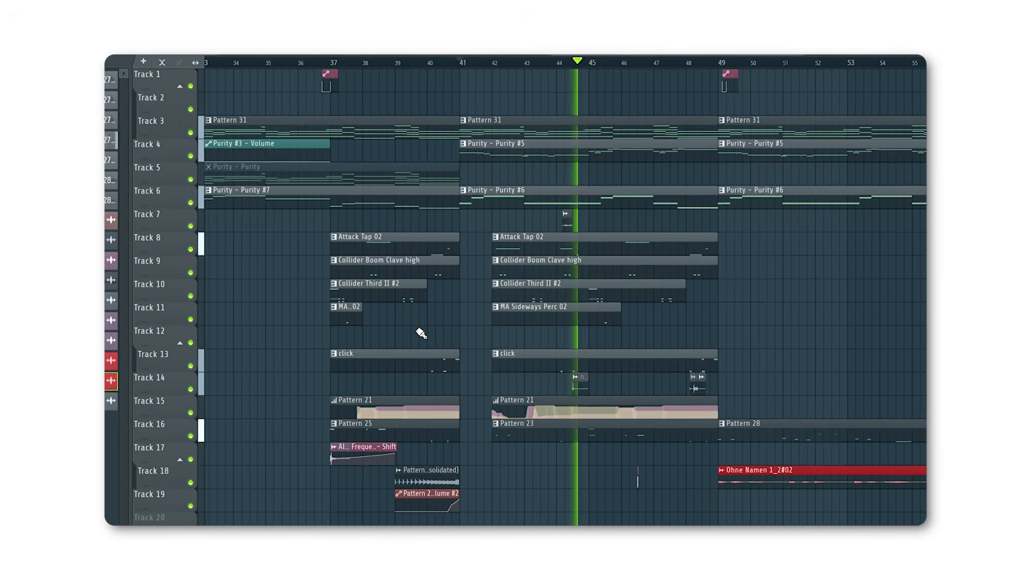
{"action": "scroll", "coordinate": [422, 333], "scroll_direction": "down", "scroll_amount": 1}
{"action": "scroll", "coordinate": [420, 333], "scroll_direction": "down", "scroll_amount": 2}
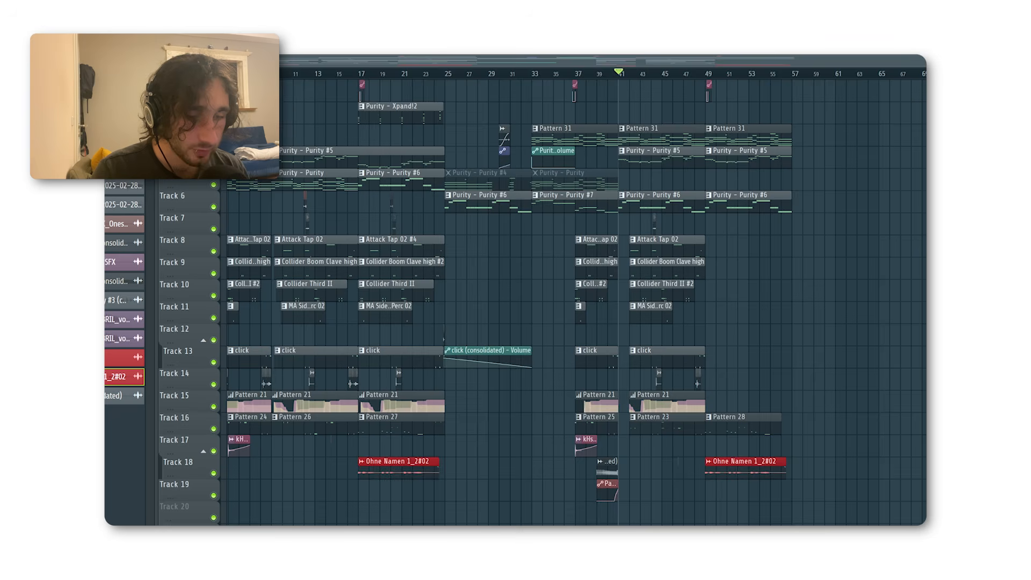
{"action": "scroll", "coordinate": [557, 231], "scroll_direction": "up", "scroll_amount": 5}
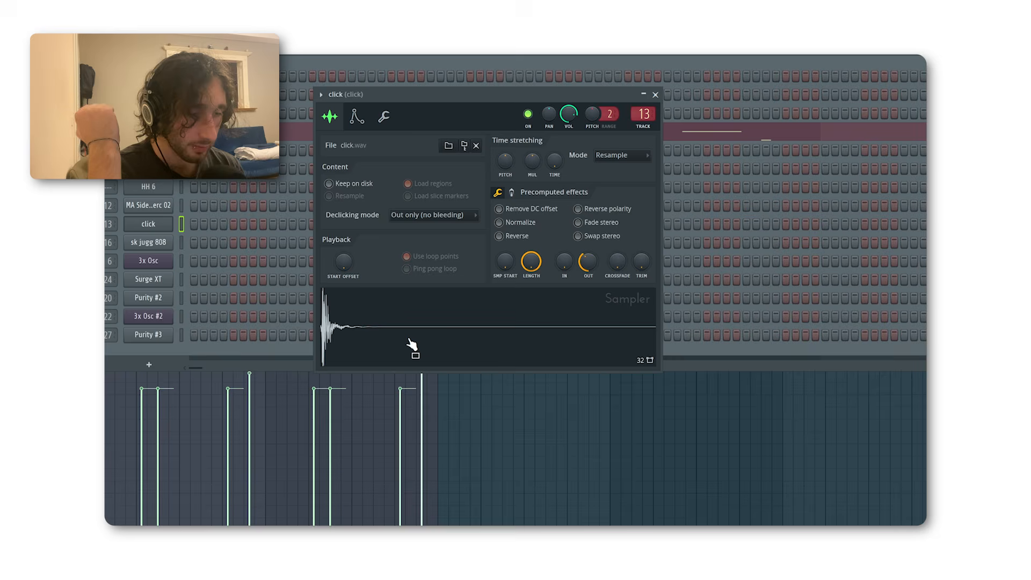
Step: Preview the click sample, then examine the sk jugg 808 sampler and the 808 track's Fruity Parametric EQ 2
{"action": "left_click", "coordinate": [398, 323]}
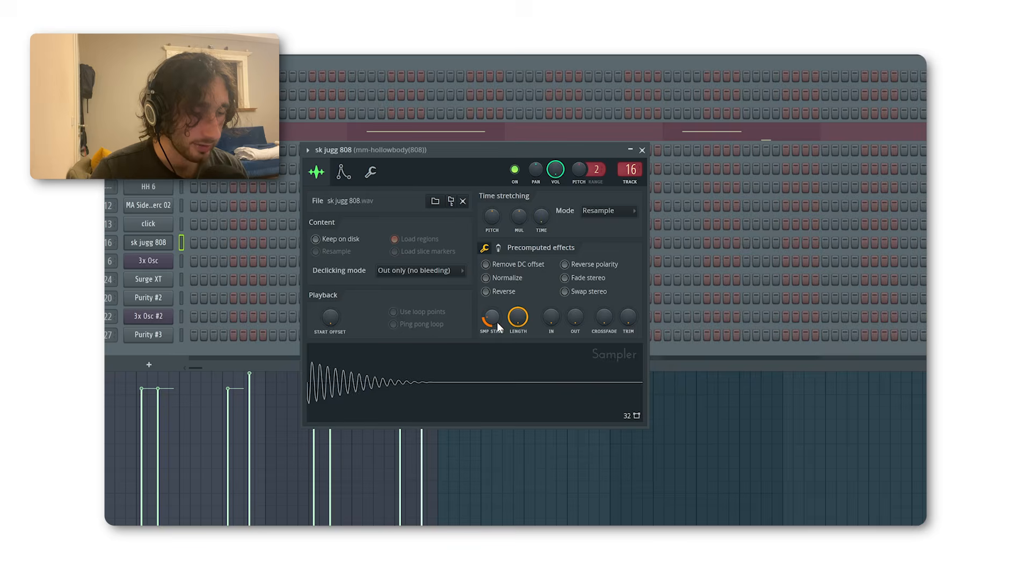
{"action": "left_click_drag", "start_coordinate": [533, 290], "coordinate": [537, 370]}
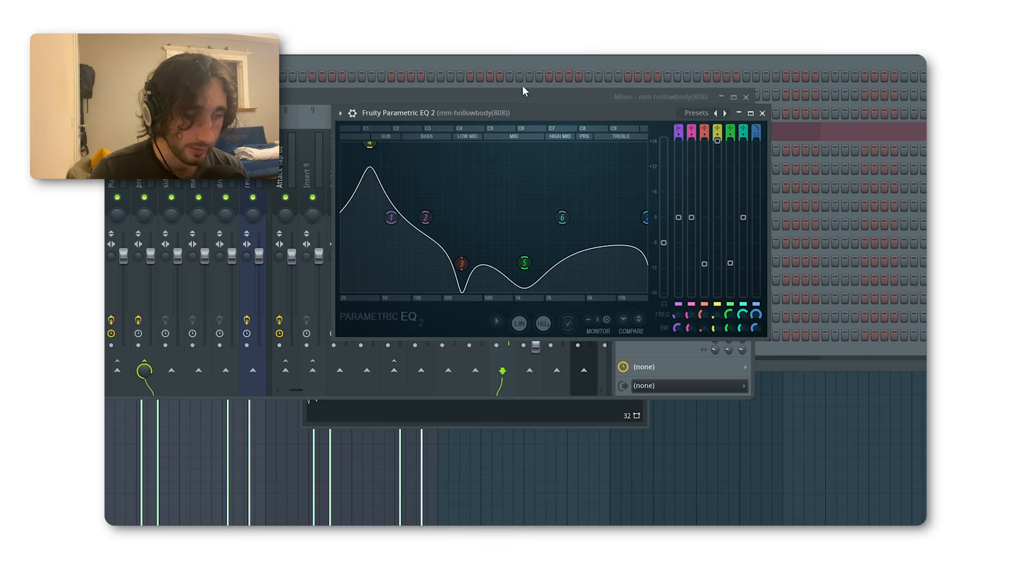
{"action": "key", "text": "space"}
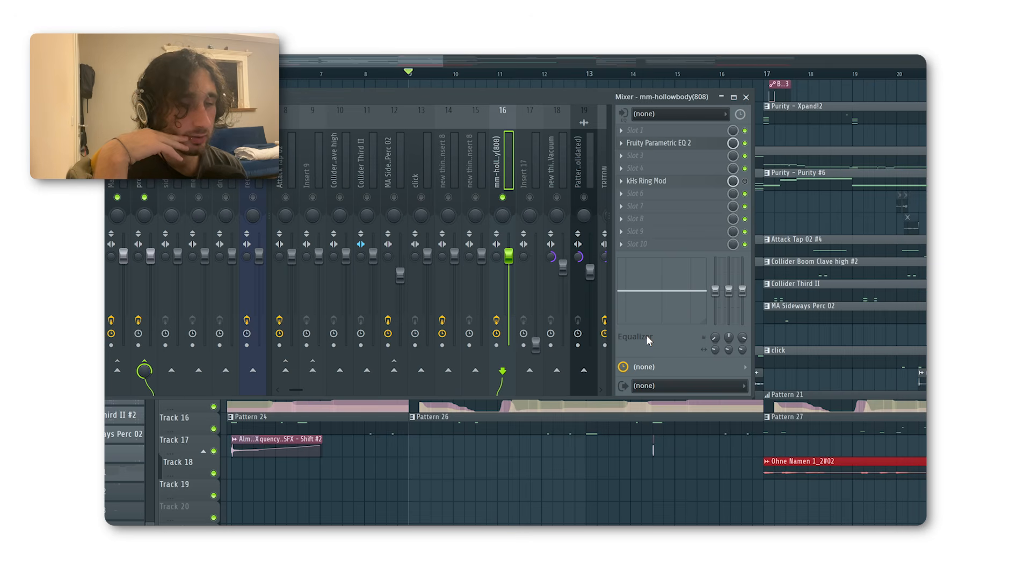
Step: Select the Master mixer track and open its IVGI2 effect
{"action": "left_click", "coordinate": [123, 190]}
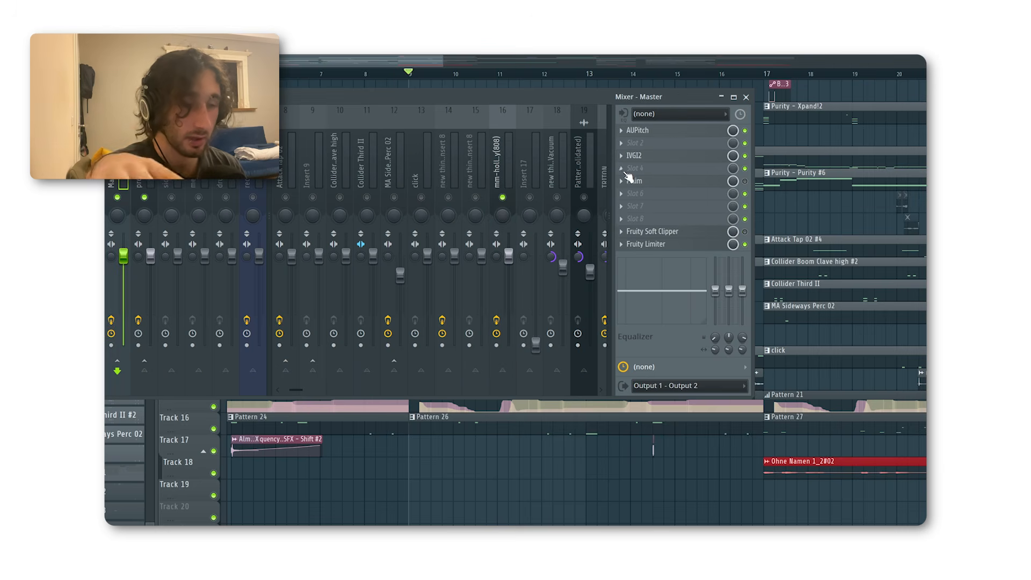
{"action": "left_click", "coordinate": [634, 155]}
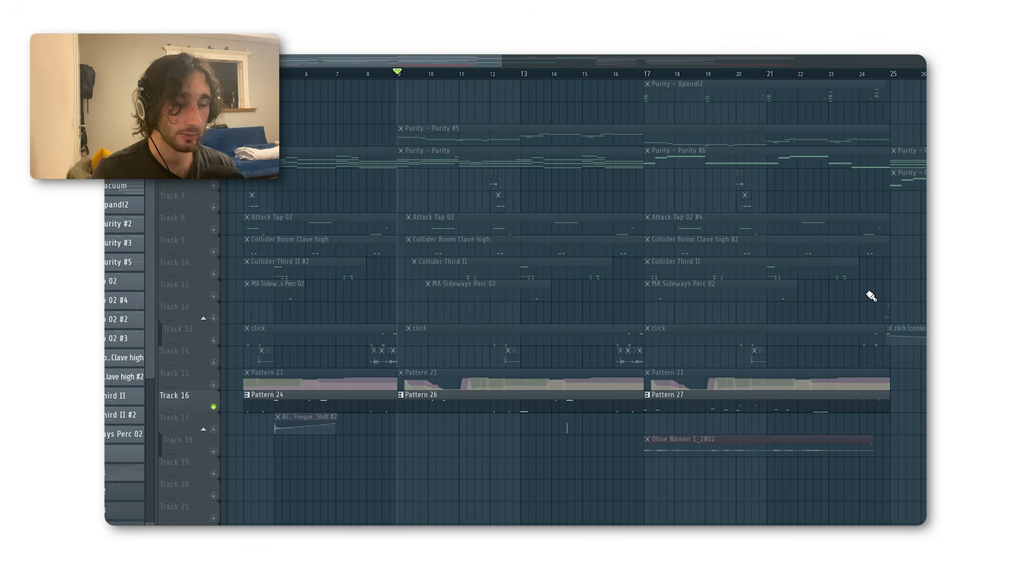
{"action": "key", "text": "F9"}
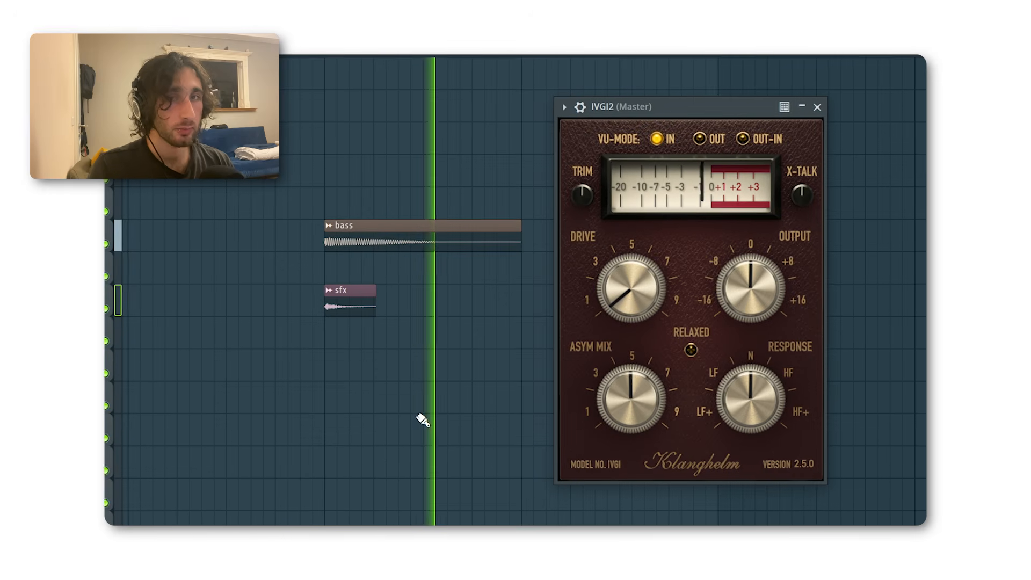
Step: Play the bass and sfx clips and set Drive to 5 on the Master's IVGI2
{"action": "key", "text": "space"}
{"action": "left_click_drag", "start_coordinate": [624, 317], "coordinate": [636, 257]}
{"action": "key", "text": "space"}
{"action": "key", "text": "space"}
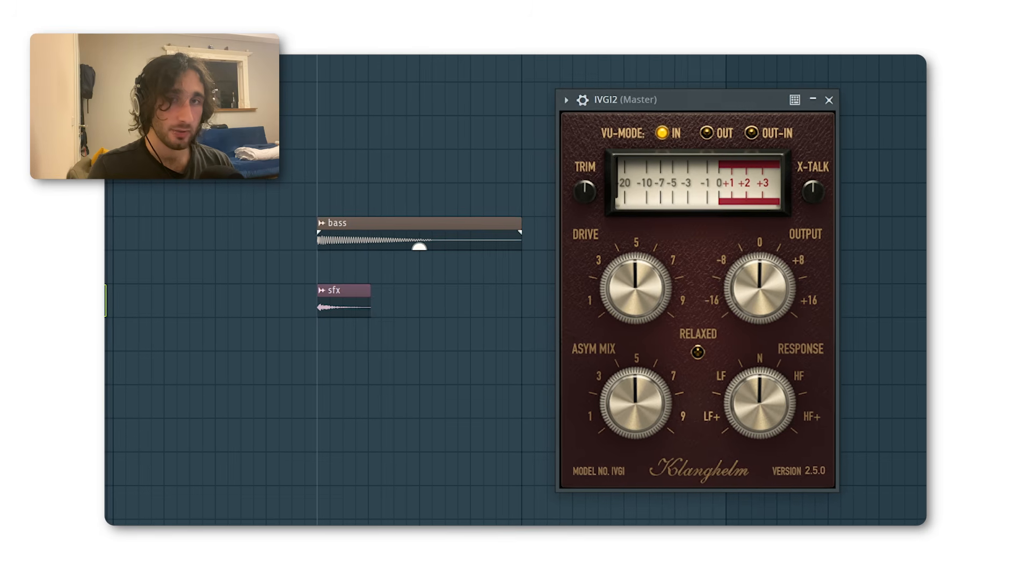
Step: Replay the bass and sfx clips repeatedly to hear the Master's IVGI2 with Drive at 5
{"action": "key", "text": "space"}
{"action": "key", "text": "space"}
{"action": "key", "text": "space"}
{"action": "key", "text": "space"}
{"action": "key", "text": "space"}
{"action": "key", "text": "space"}
{"action": "key", "text": "space"}
{"action": "key", "text": "space"}
Step: Slightly adjust Response on the Master's IVGI2, replay the bass and sfx clips, and raise Drive further
{"action": "mouse_move", "coordinate": [762, 419]}
{"action": "left_mouse_down"}
{"action": "mouse_move", "coordinate": [769, 465]}
{"action": "mouse_move", "coordinate": [768, 421]}
{"action": "left_mouse_up"}
{"action": "key", "text": "space"}
{"action": "key", "text": "space"}
{"action": "key", "text": "space"}
{"action": "key", "text": "space"}
{"action": "left_click_drag", "start_coordinate": [622, 267], "coordinate": [621, 246]}
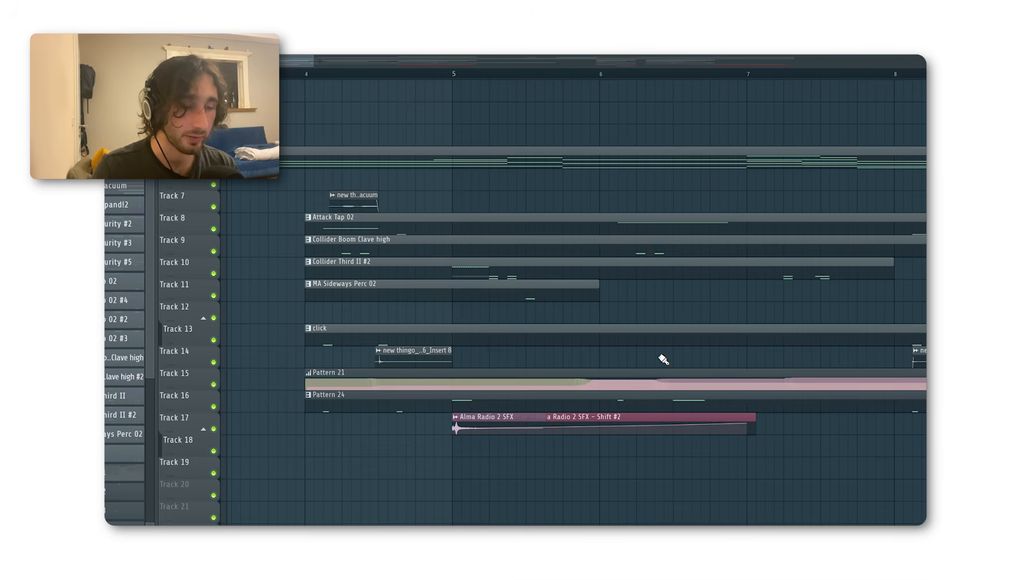
Step: Play from bar 5 with Tracks 10, 17 and 16 soloed in turn, followed by all tracks together
{"action": "scroll", "coordinate": [508, 160], "scroll_direction": "down", "scroll_amount": 1}
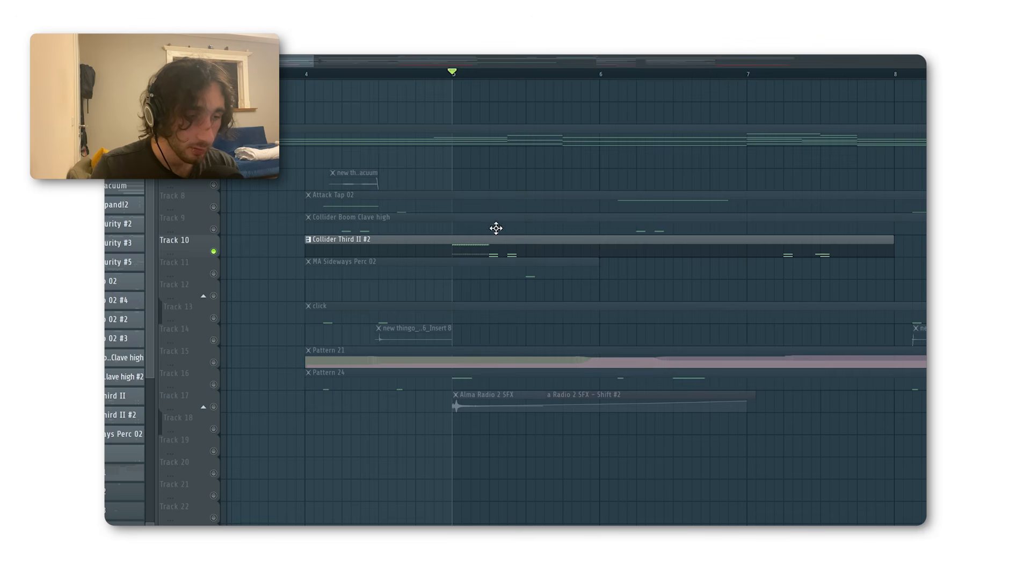
{"action": "key", "text": "space"}
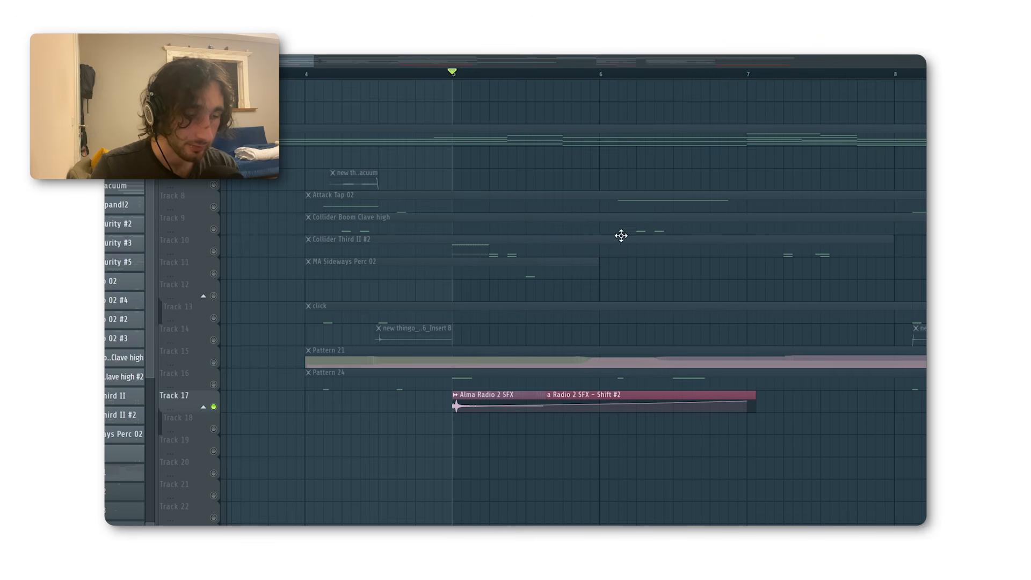
{"action": "key", "text": "space"}
{"action": "key", "text": "space"}
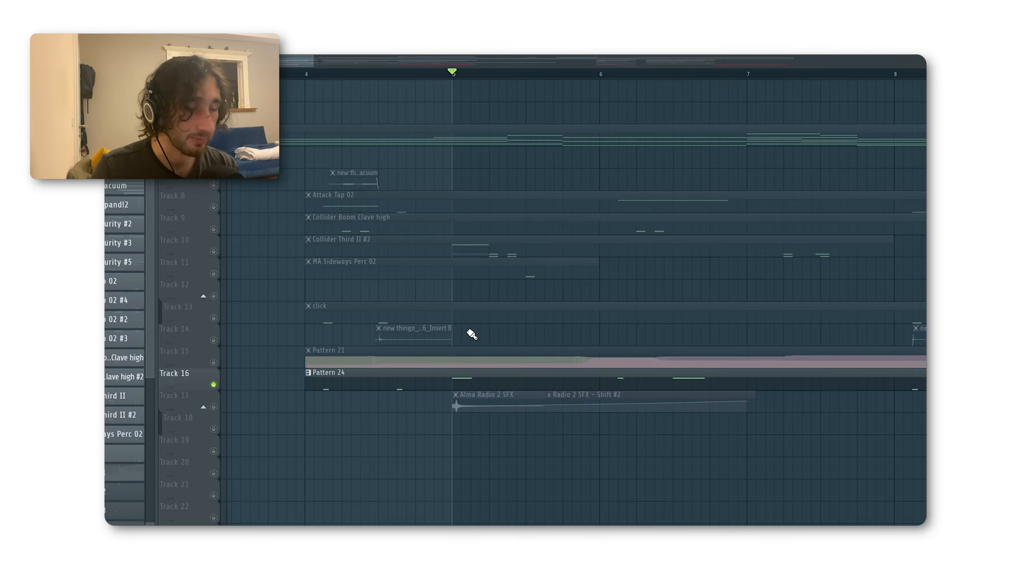
{"action": "key", "text": "space"}
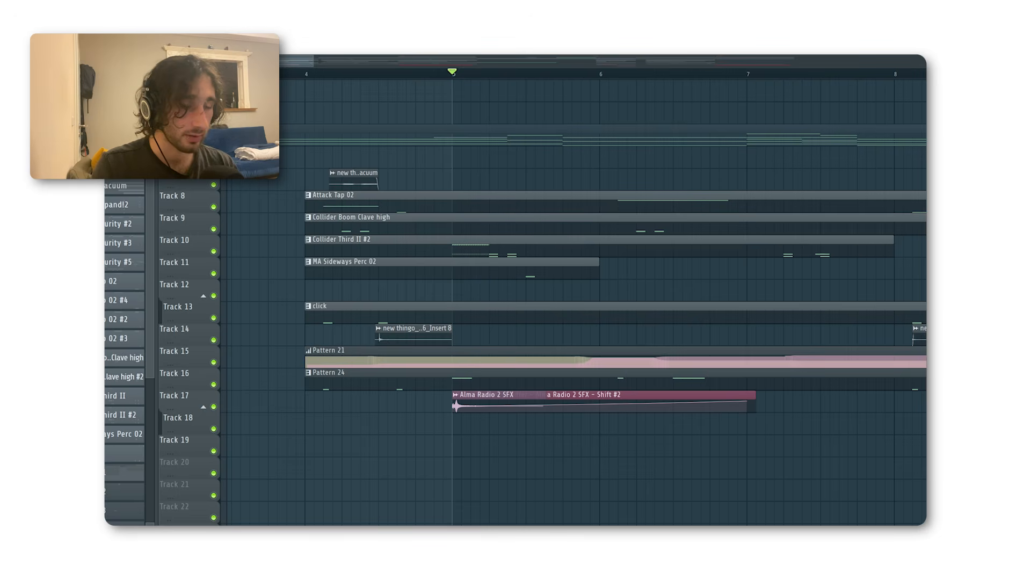
{"action": "key", "text": "space"}
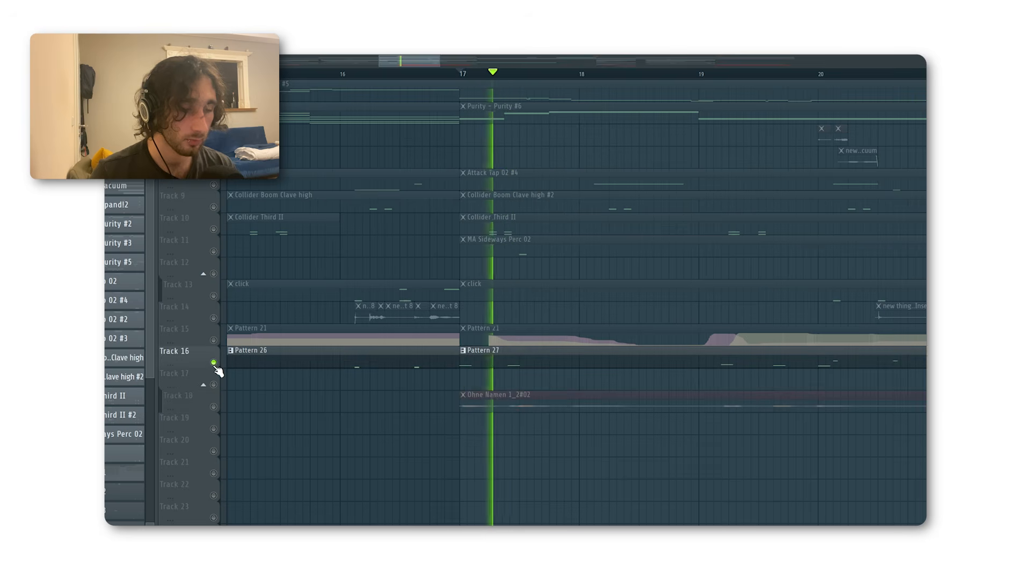
Step: Enable Track 18 alongside the soloed Track 16 and play both together from bar 17
{"action": "left_click", "coordinate": [213, 407]}
{"action": "key", "text": "space"}
{"action": "key", "text": "space"}
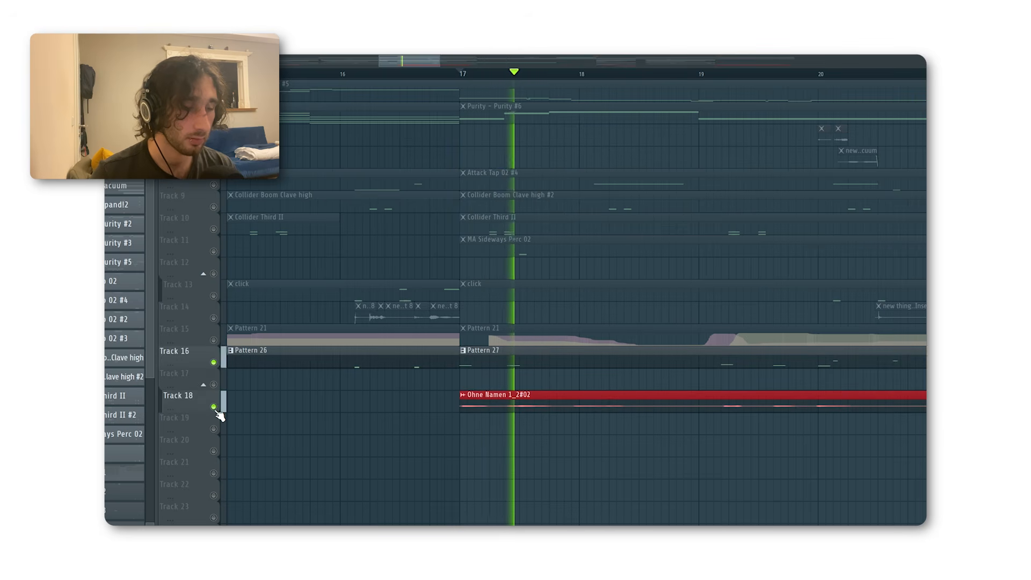
{"action": "scroll", "coordinate": [216, 391], "scroll_direction": "down", "scroll_amount": 4}
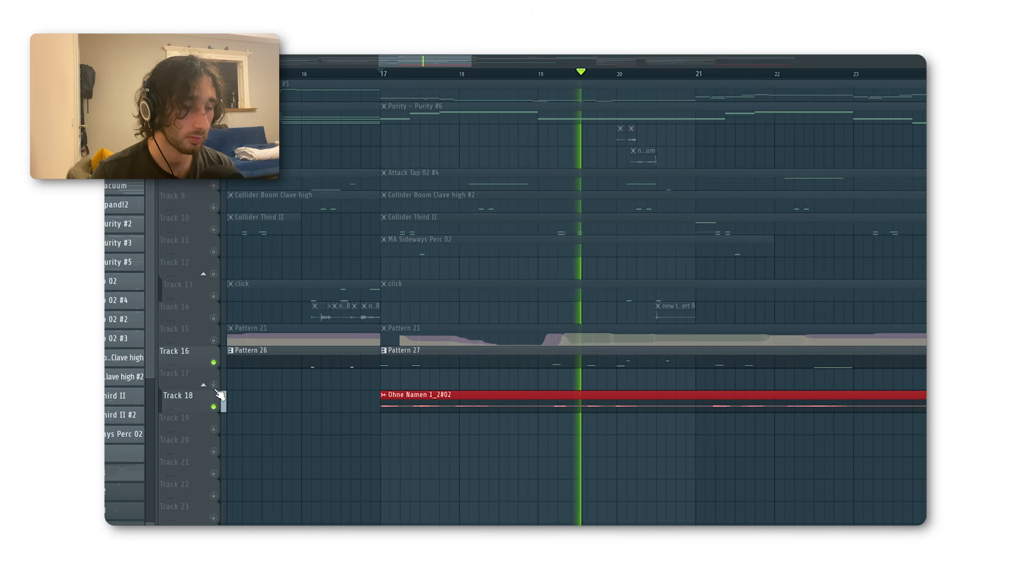
{"action": "scroll", "coordinate": [220, 398], "scroll_direction": "up", "scroll_amount": 2}
{"action": "key", "text": "space"}
{"action": "key", "text": "space"}
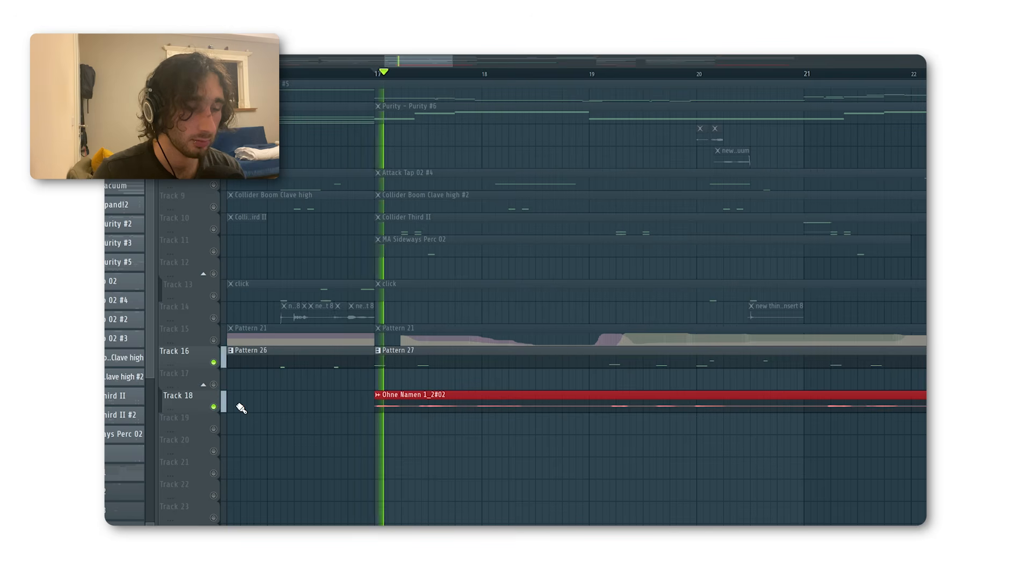